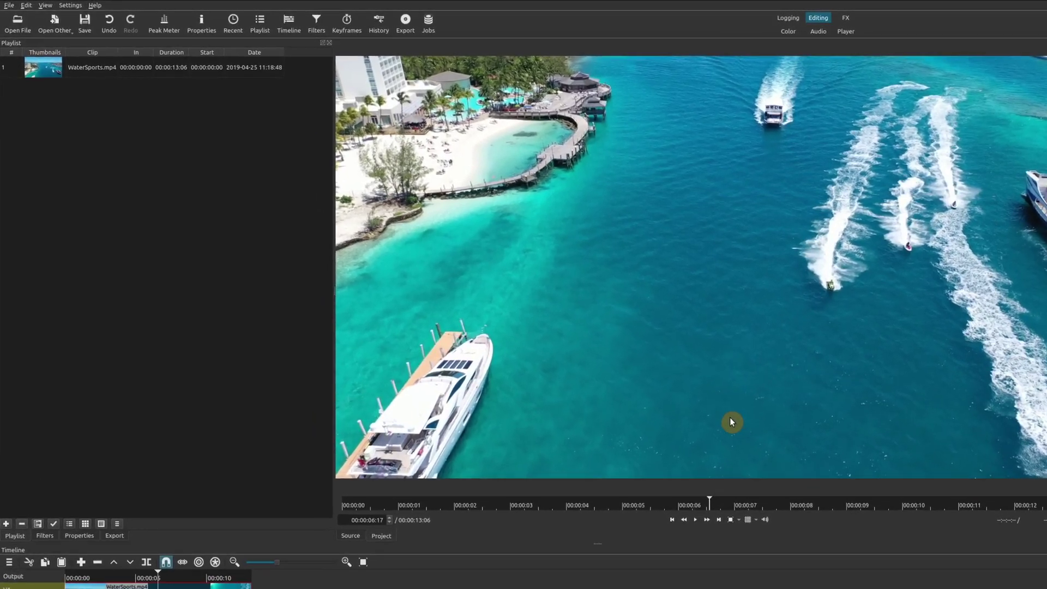
Export the 00:00:06:17 frame as an image into FreezeFrame and add frame1.png to the playlist.
left_click(9, 5)
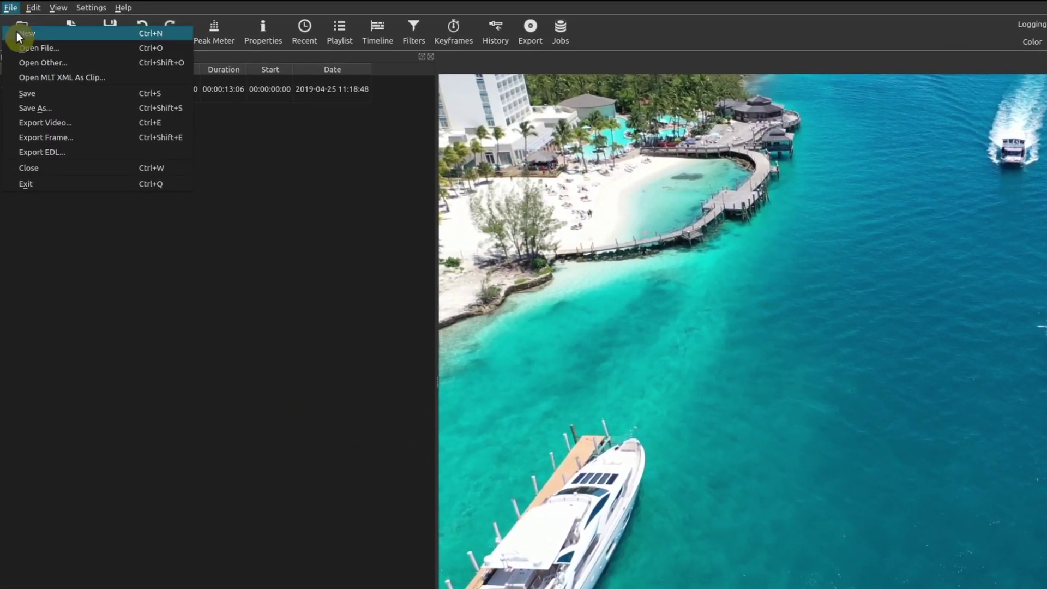
left_click(67, 140)
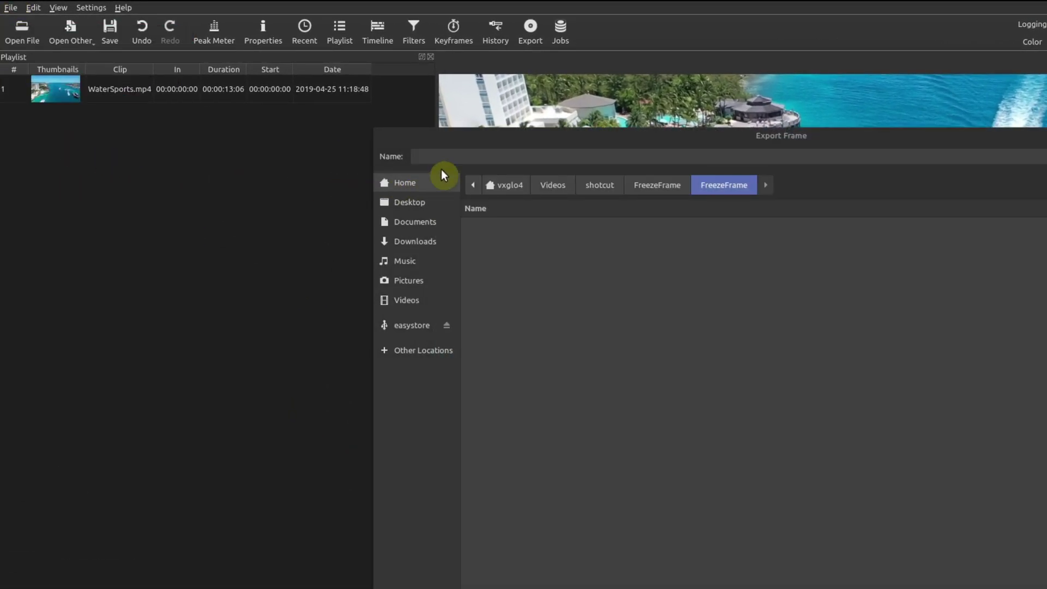
left_click(443, 156)
type("frame1")
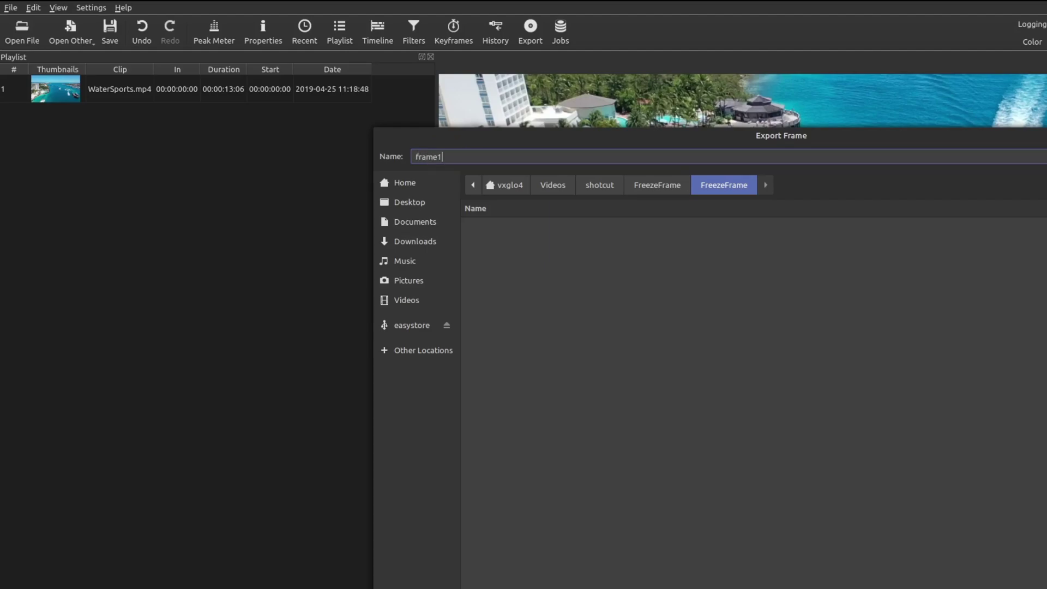
key("Return")
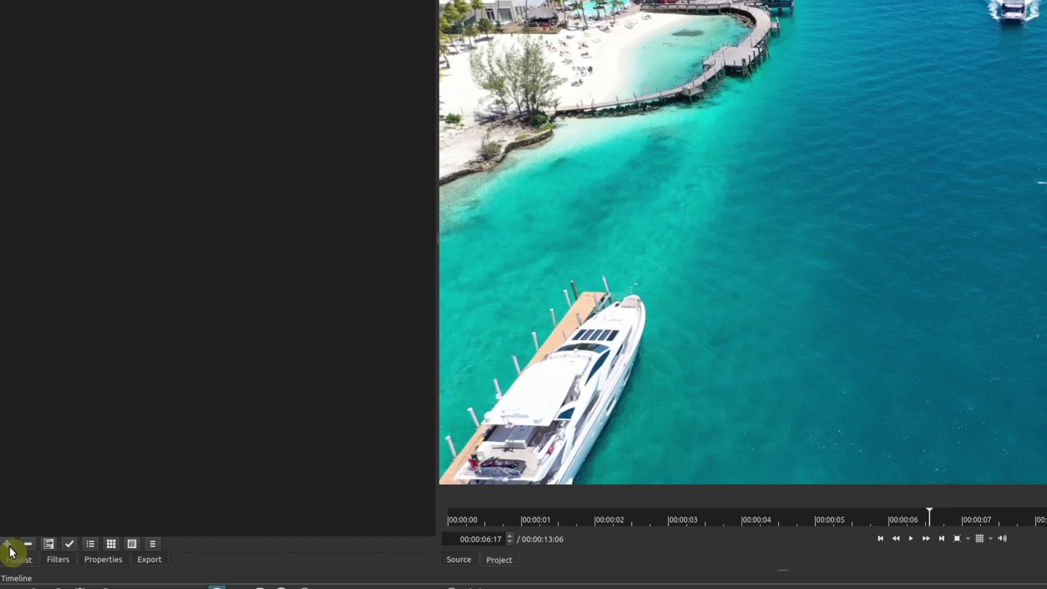
left_click(49, 543)
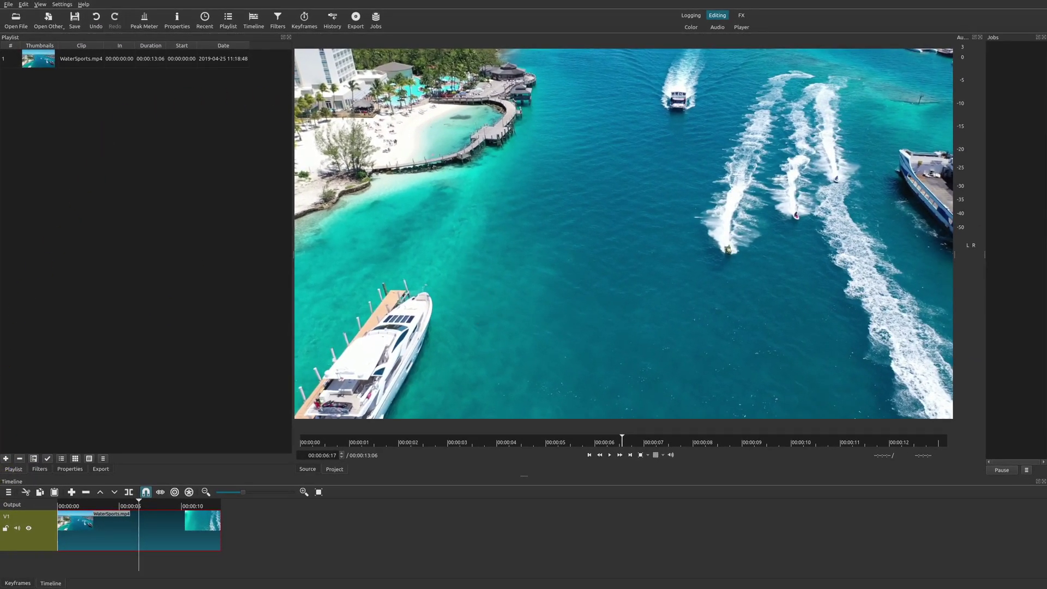
left_click(5, 459)
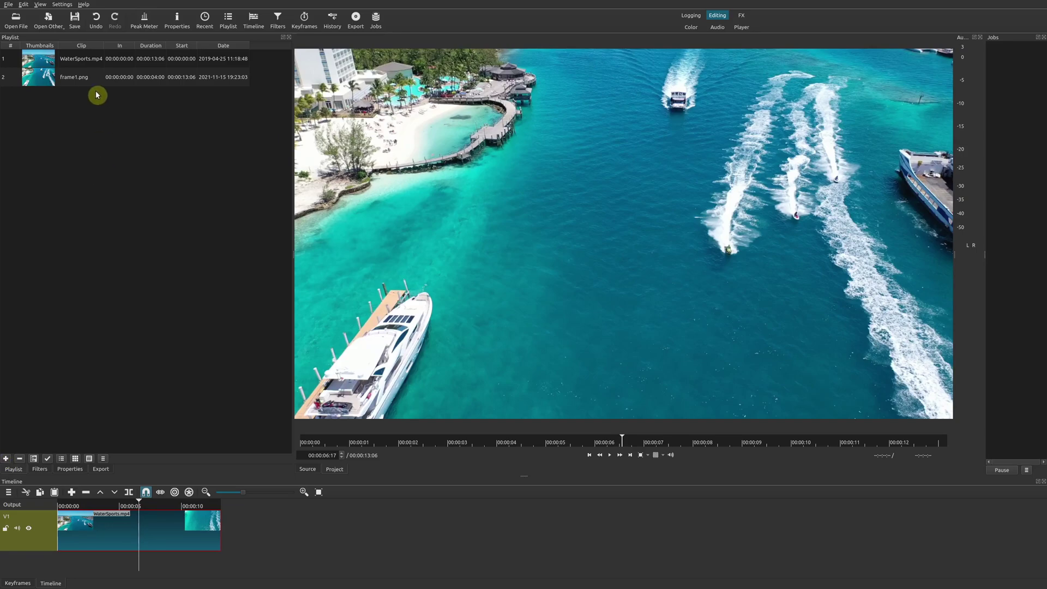
left_click(34, 459)
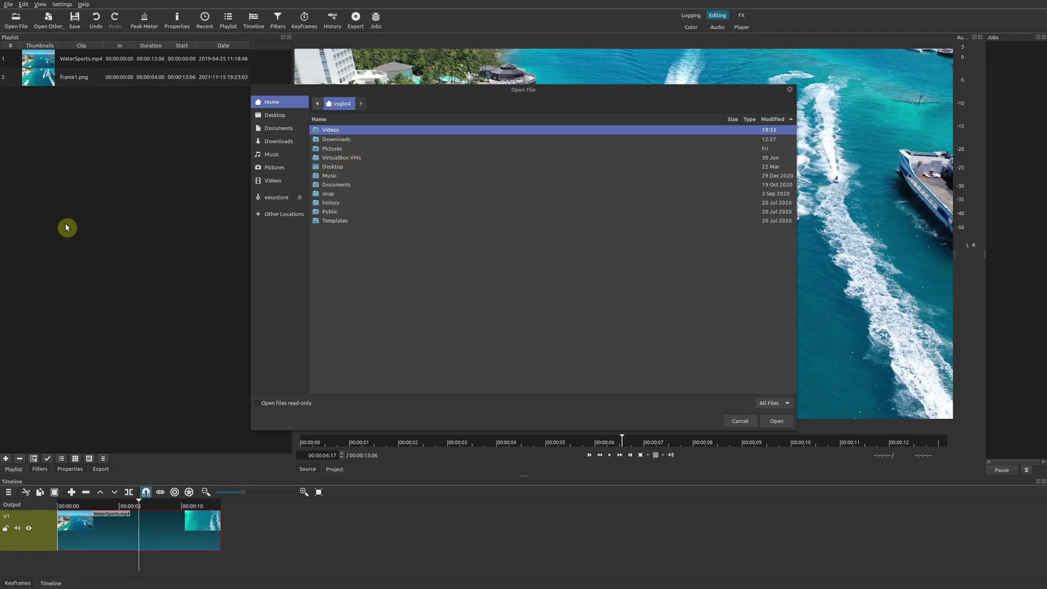
left_click(739, 421)
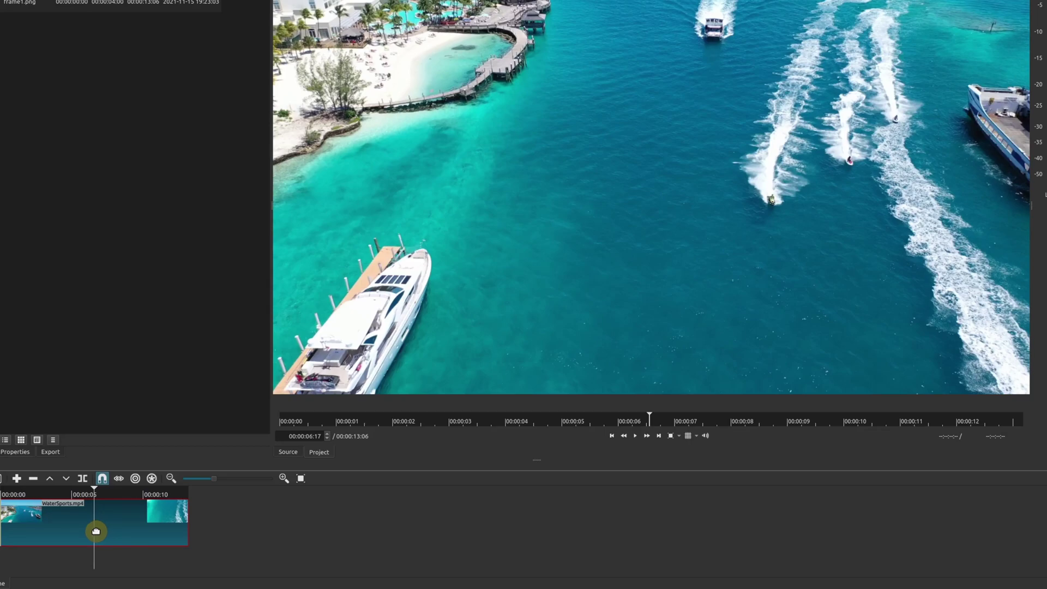
Split the WaterSports clip one frame past the playhead.
right_click(96, 531)
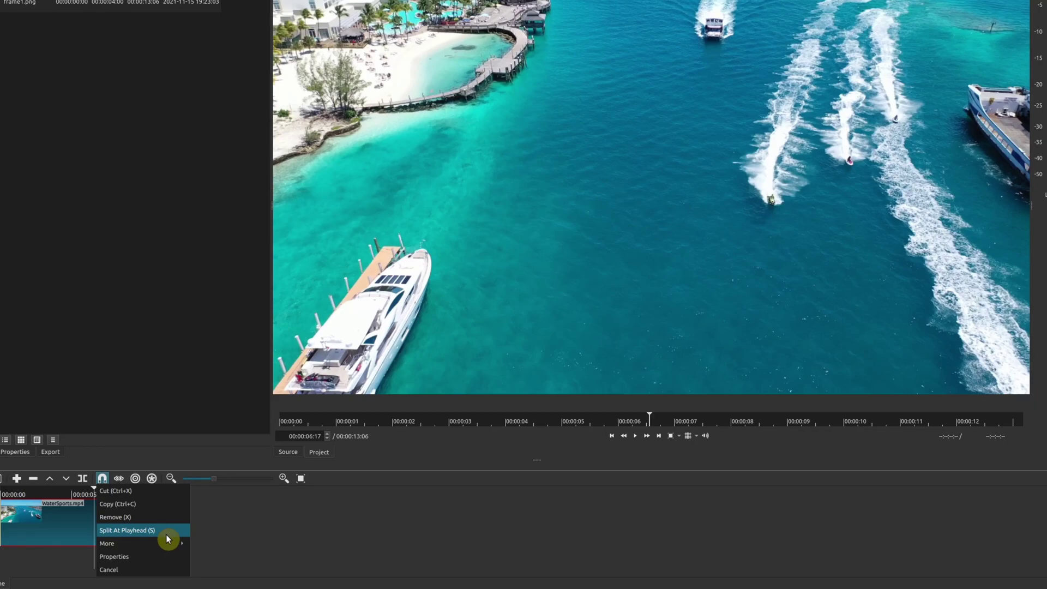
left_click(130, 510)
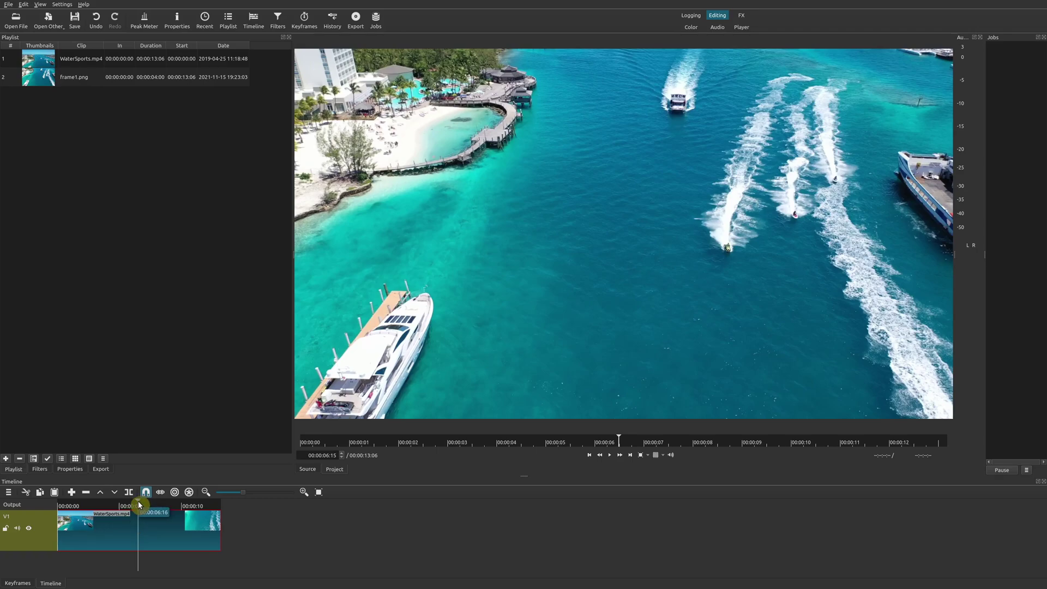
left_click_drag(139, 505, 141, 506)
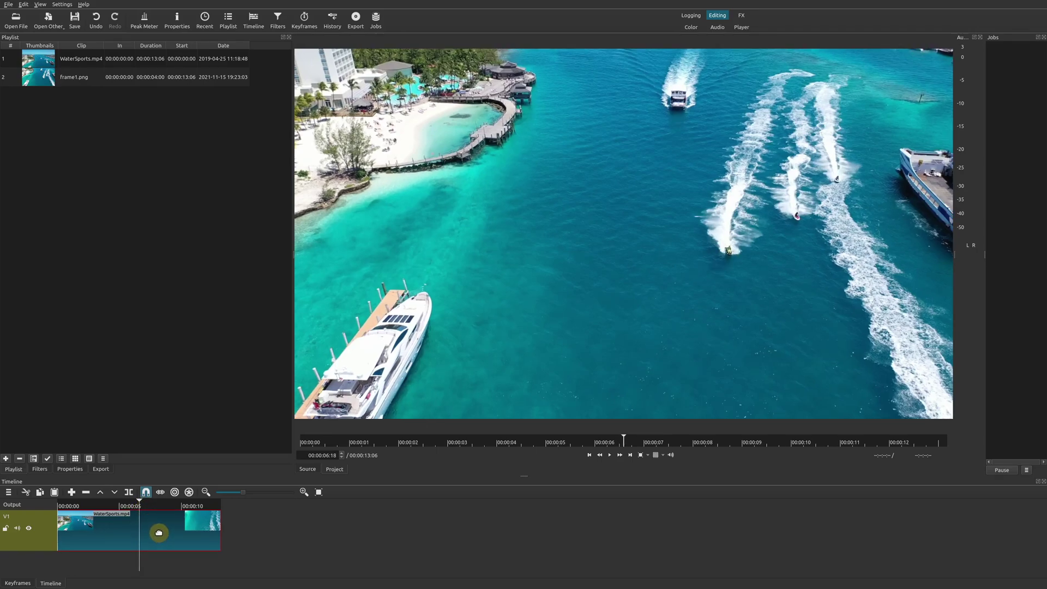
key("s")
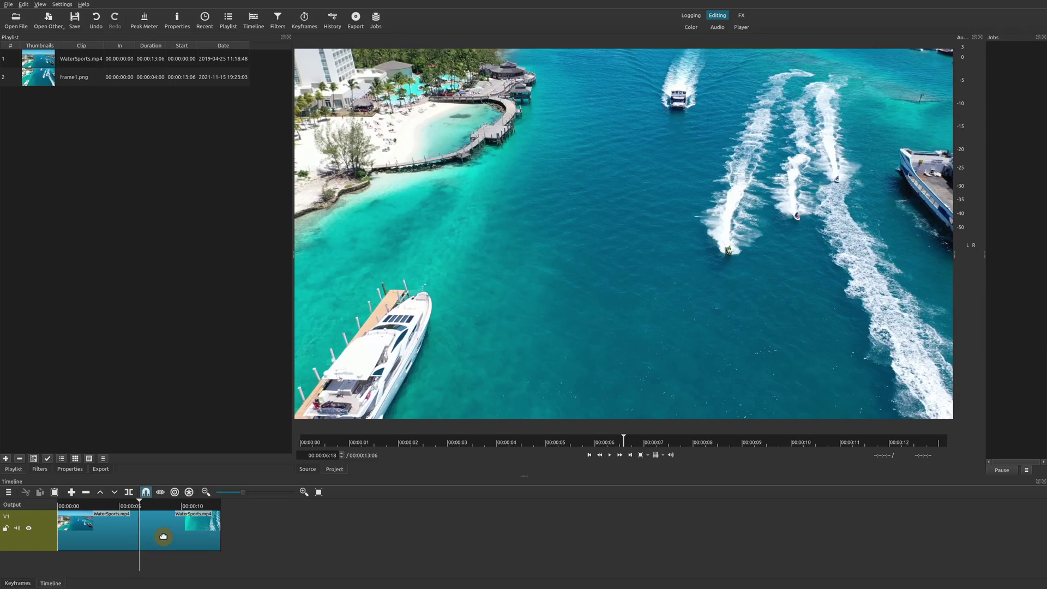
Drop frame1.png into a gap between the halves, butted against the first half.
left_click_drag(171, 534, 284, 535)
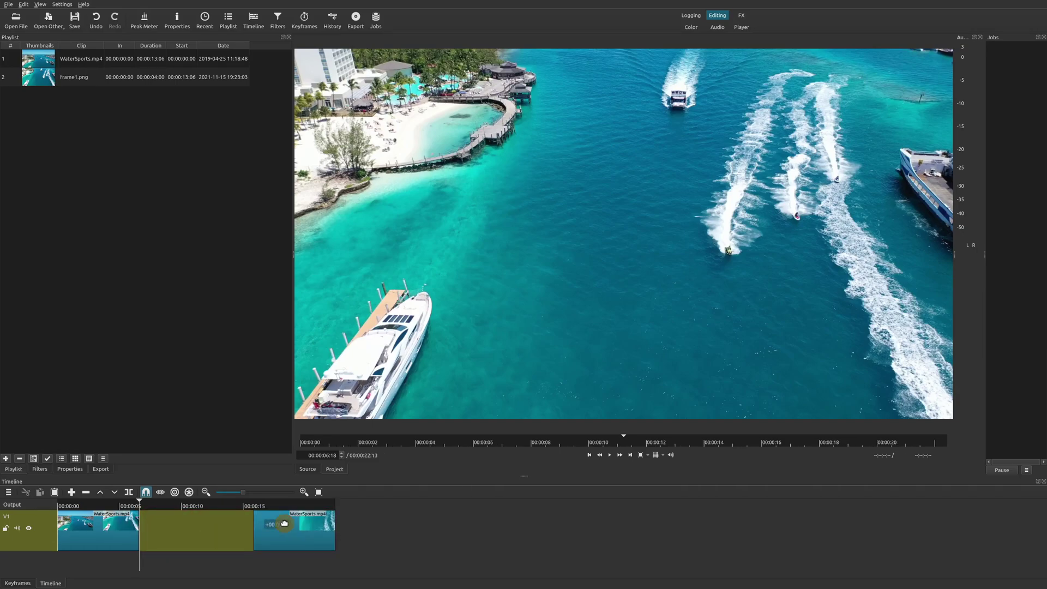
left_click_drag(76, 79, 156, 531)
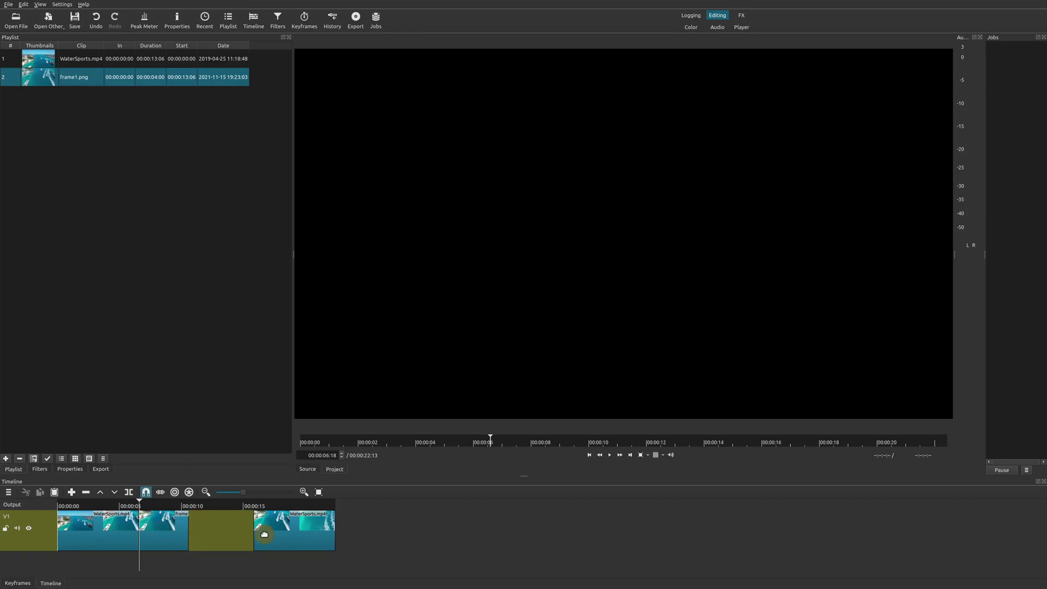
left_click_drag(275, 532, 225, 532)
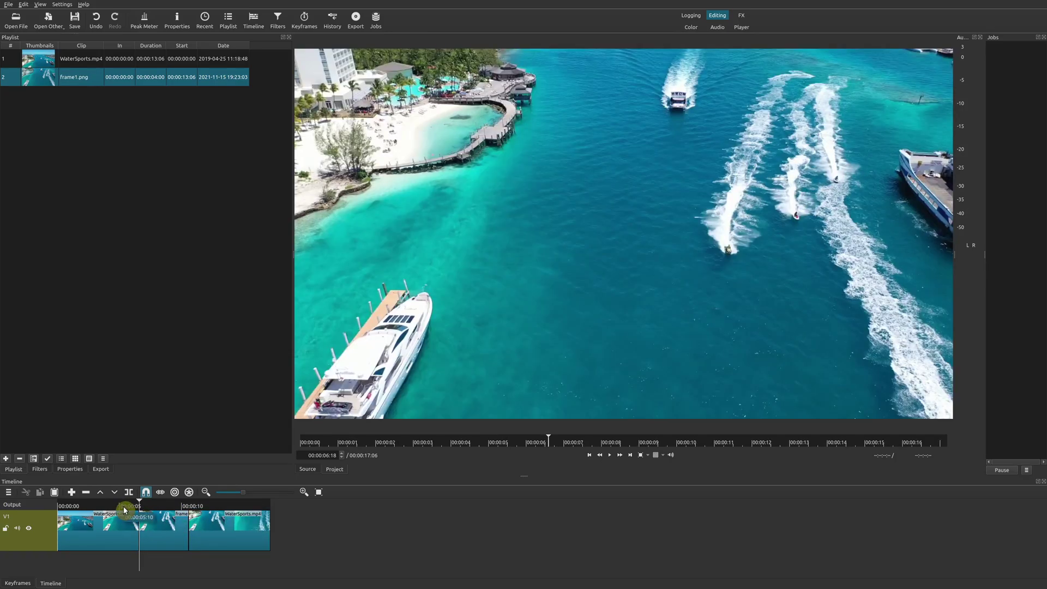
Play back the edit, trim the freeze frame to end at 00:00:08:09, and close the gap.
key("space")
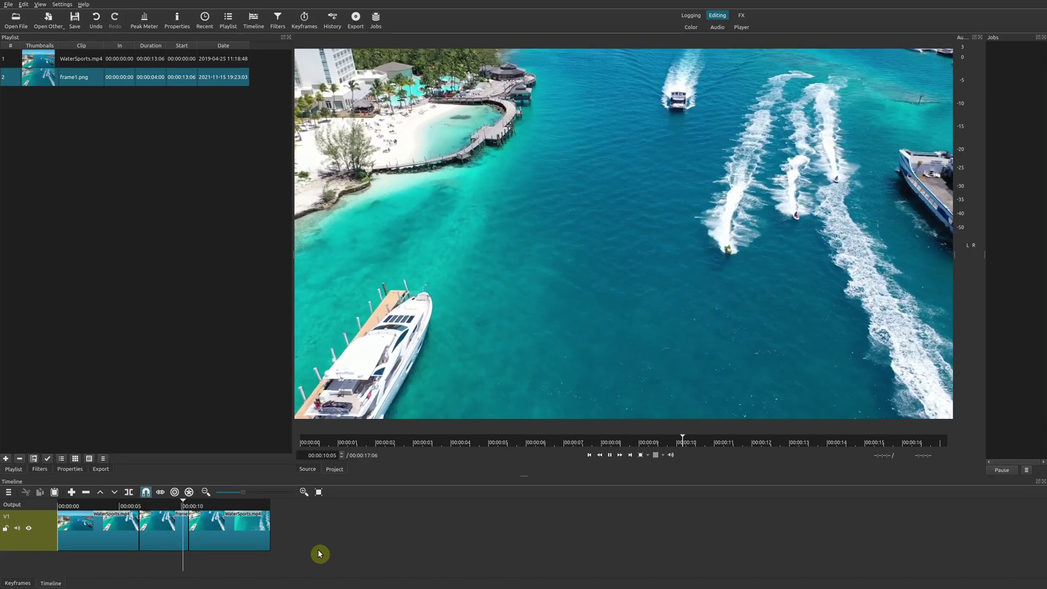
key("space")
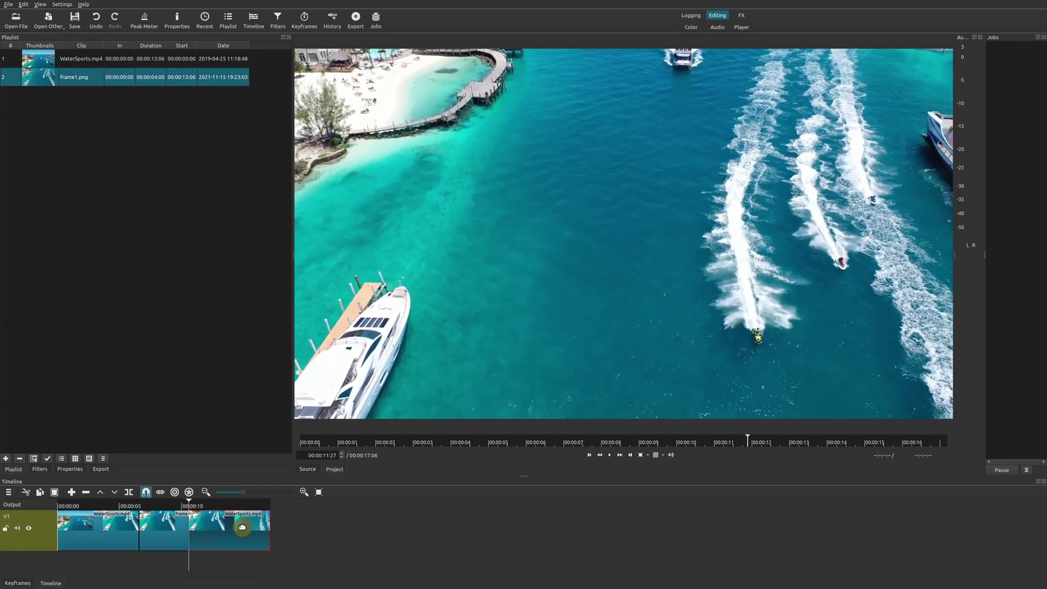
left_click_drag(241, 531, 327, 531)
left_click(159, 505)
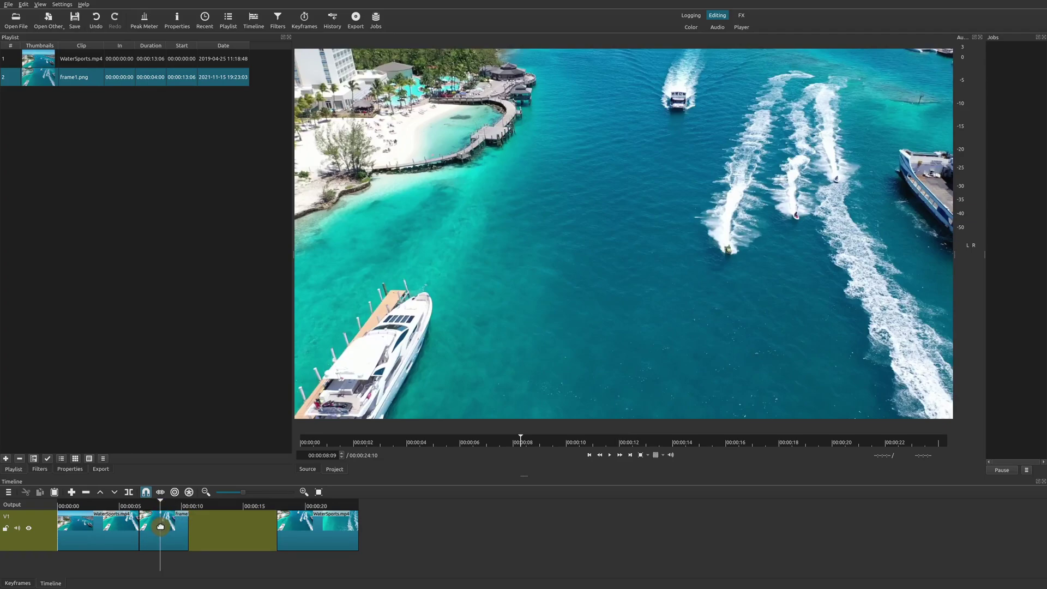
left_click(161, 525)
left_click_drag(189, 525, 159, 524)
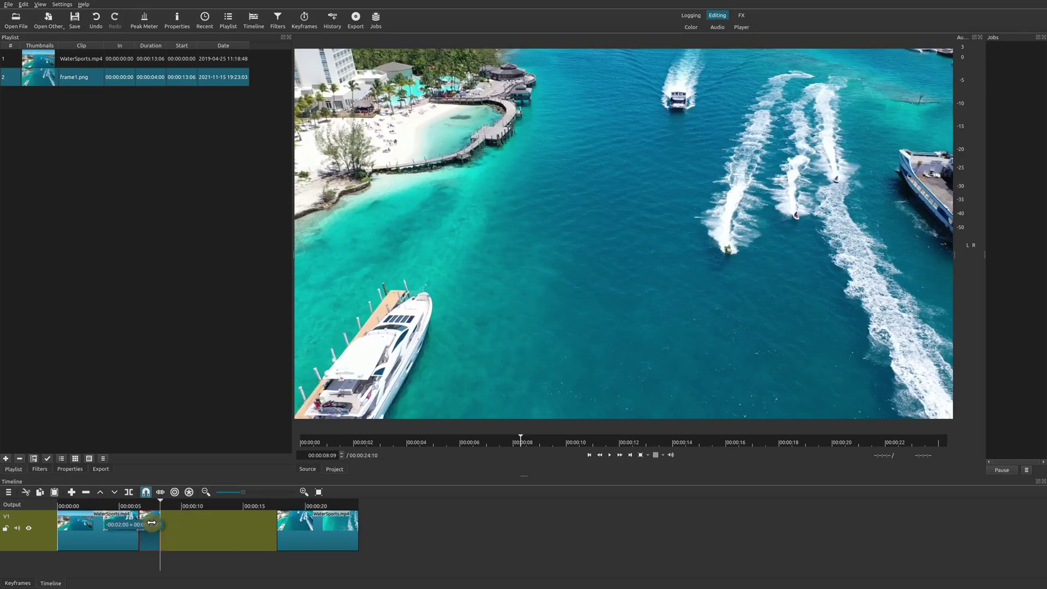
left_click_drag(307, 525, 197, 526)
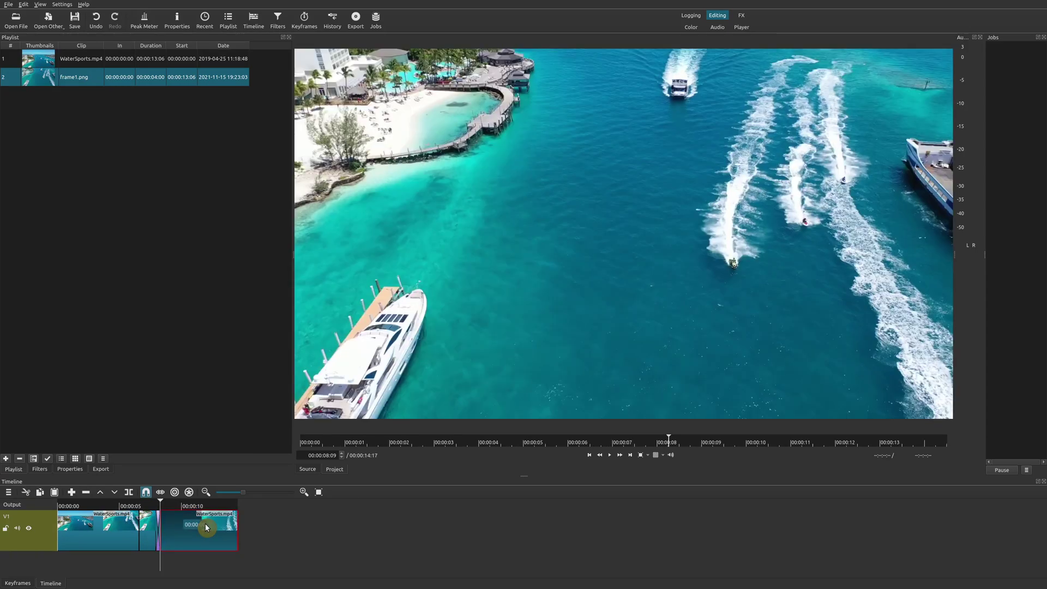
Review the cut from 00:00:07:11 and show the Filters panel for frame1.png.
left_click(133, 506)
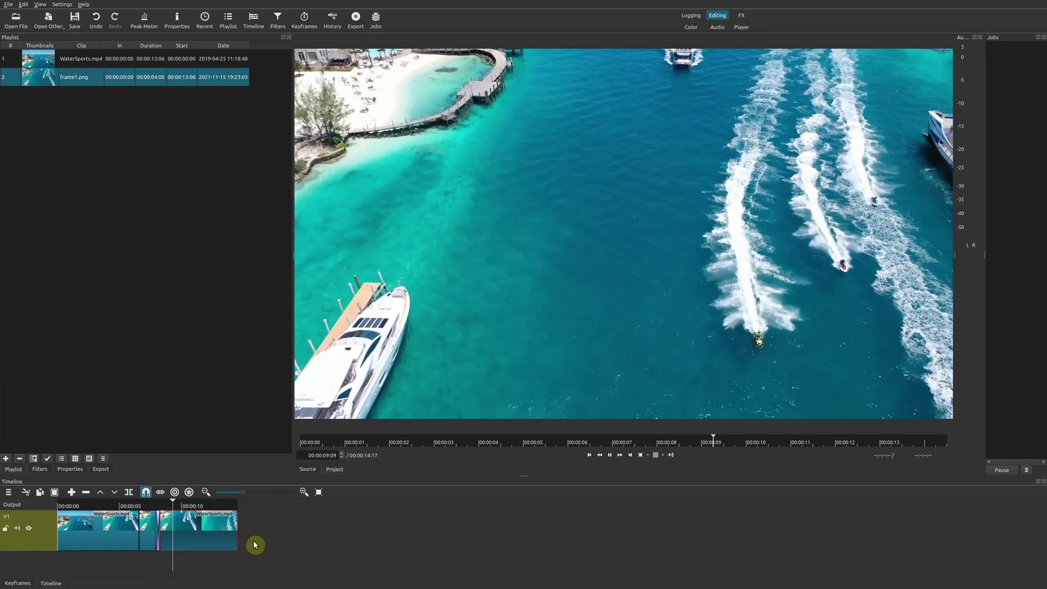
key("space")
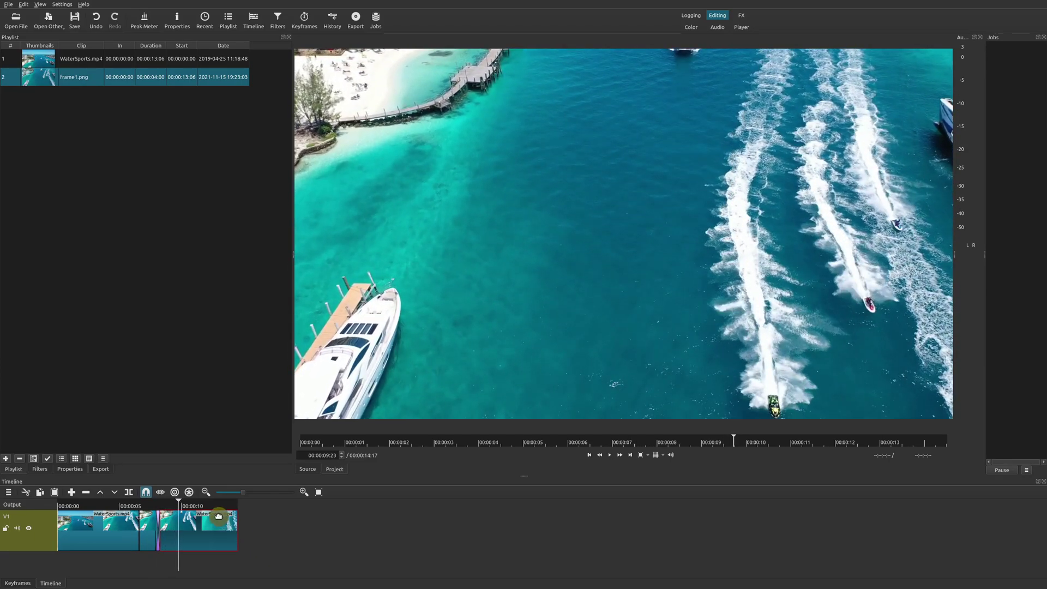
left_click(149, 505)
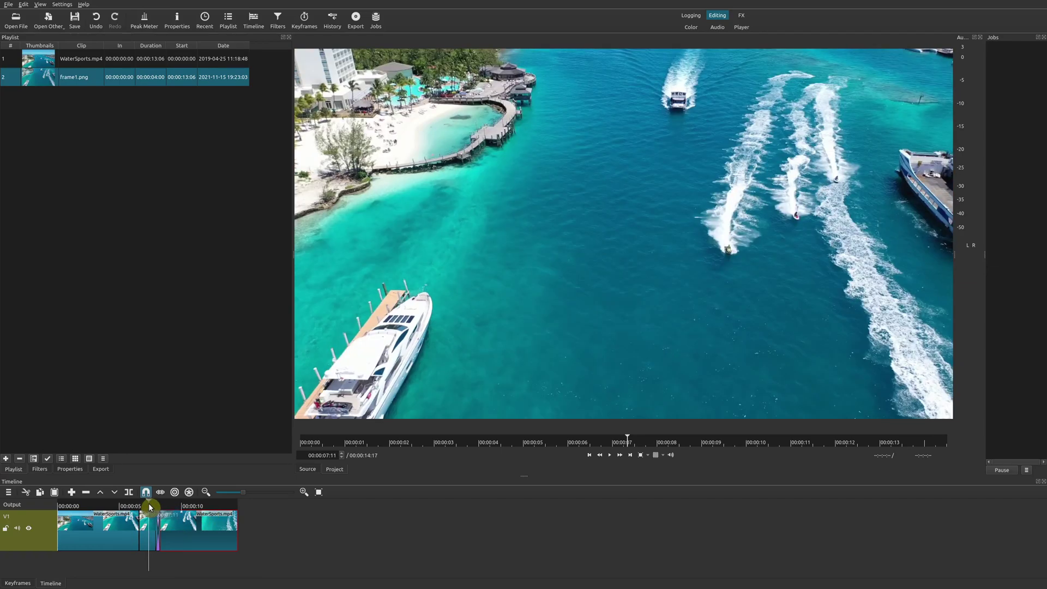
left_click(149, 534)
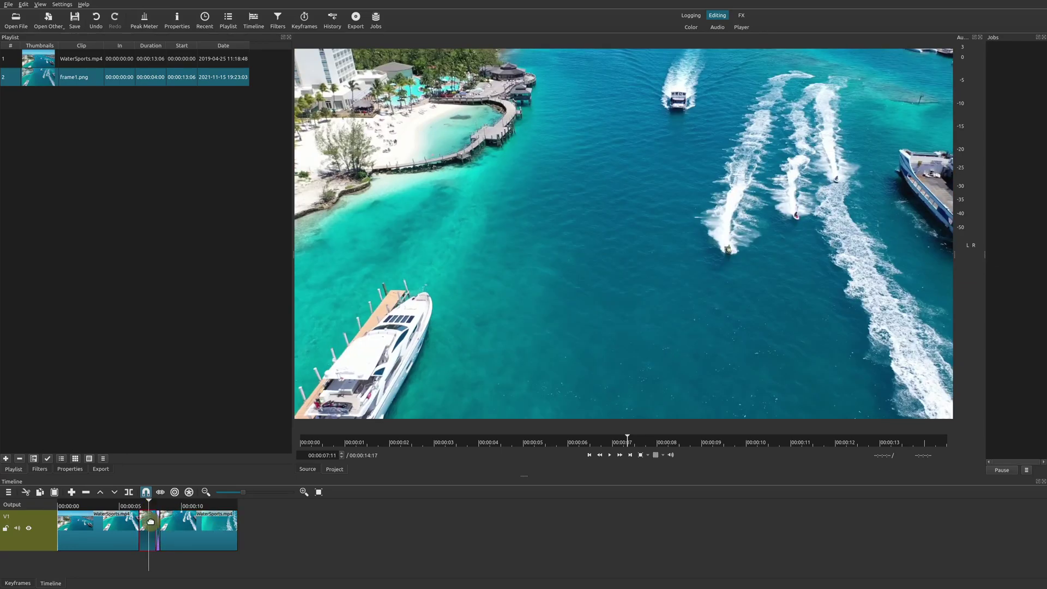
left_click(44, 471)
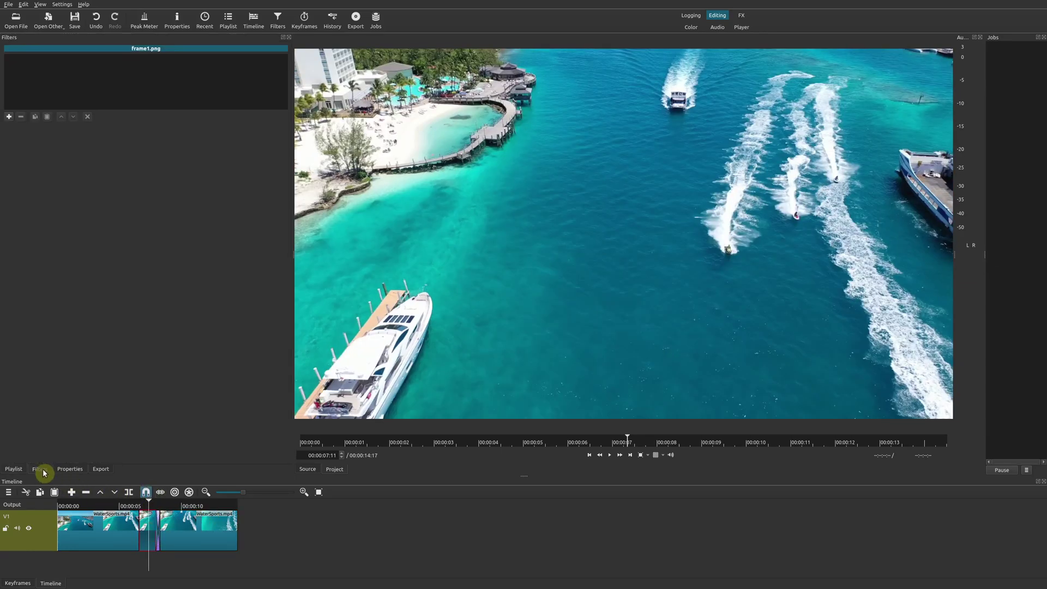
Add the Size, Position & Rotate video filter to frame1.png and bring up its presets.
left_click(9, 116)
scroll(163, 304, "down", 4)
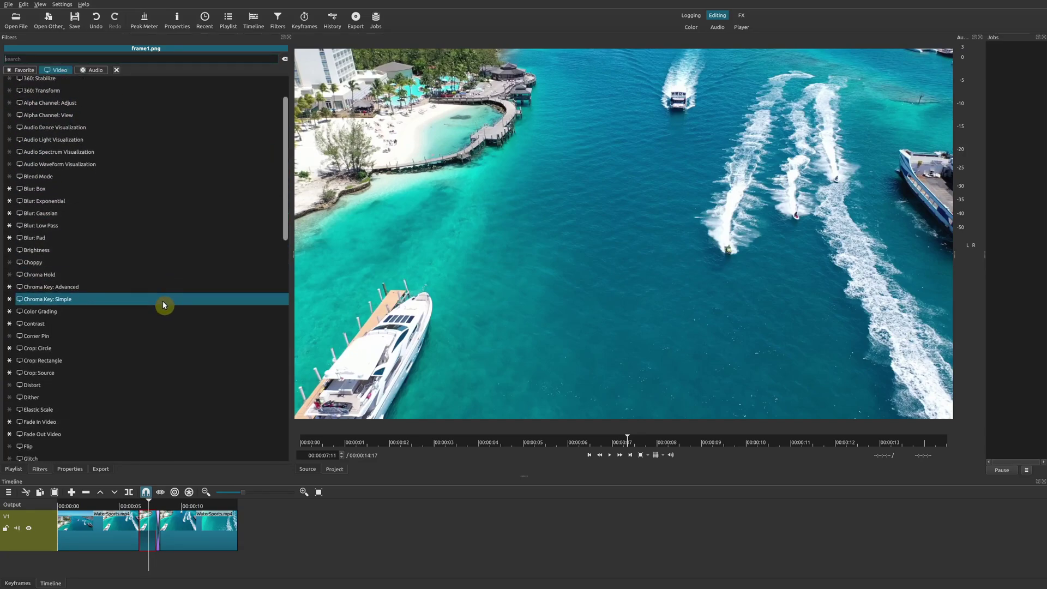
scroll(162, 300, "down", 3)
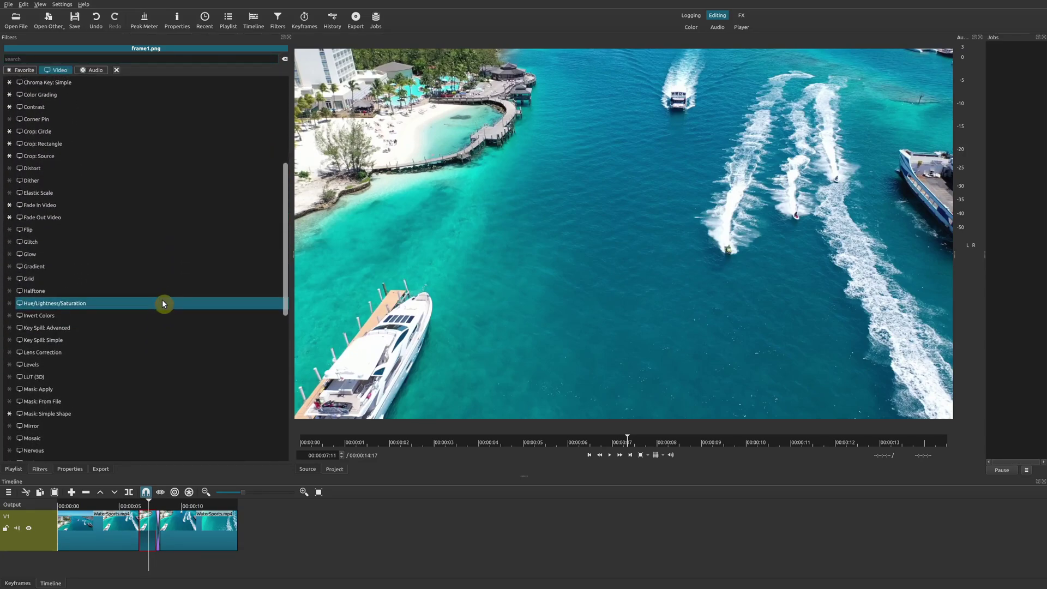
scroll(162, 303, "down", 10)
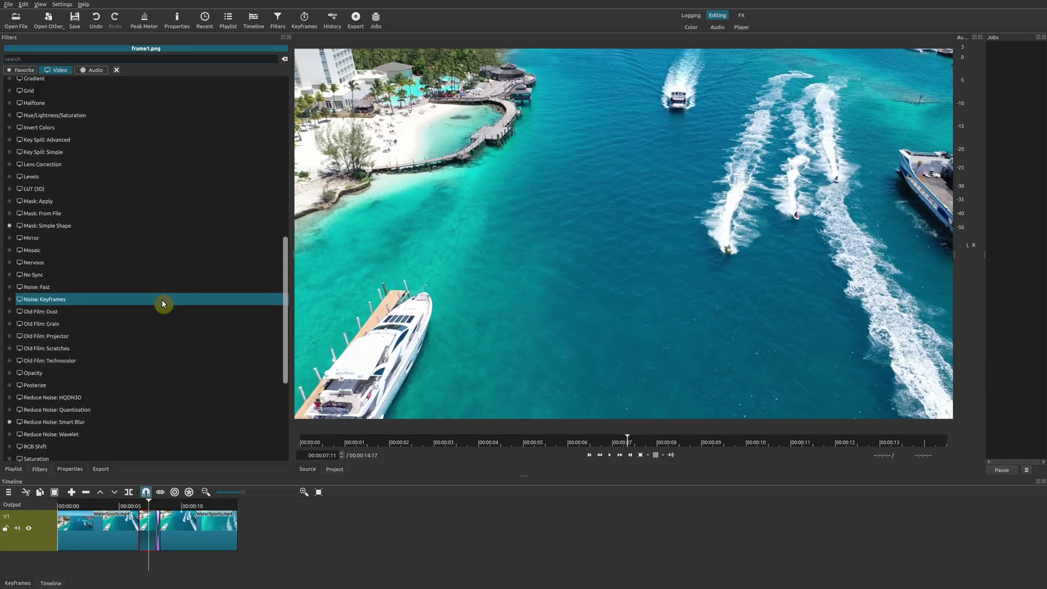
left_click(118, 297)
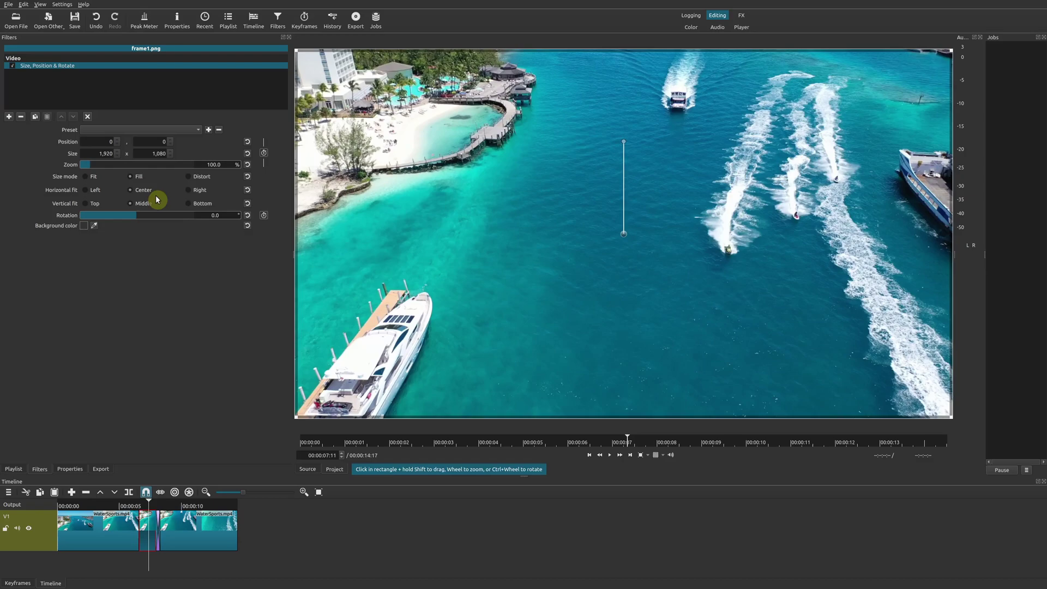
left_click(197, 130)
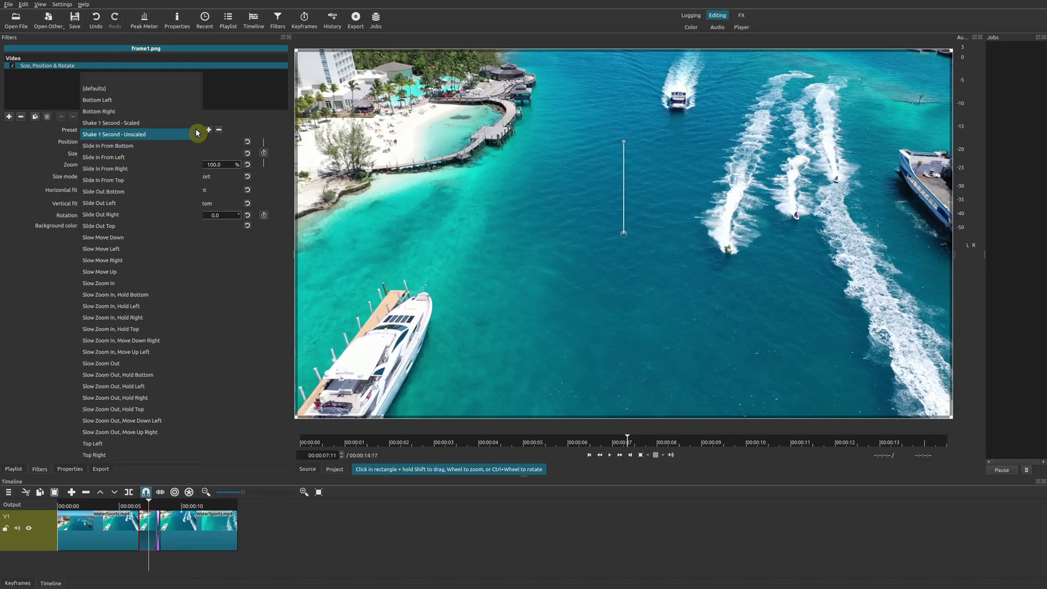
Apply the Slow Zoom In preset and preview it from before the freeze frame.
left_click(170, 283)
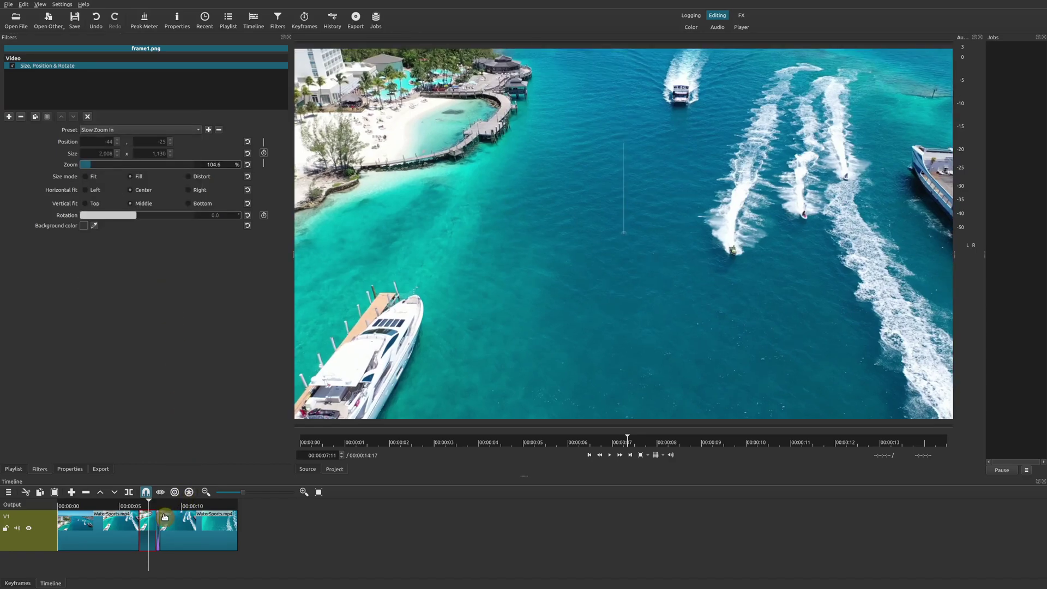
left_click(133, 499)
key("space")
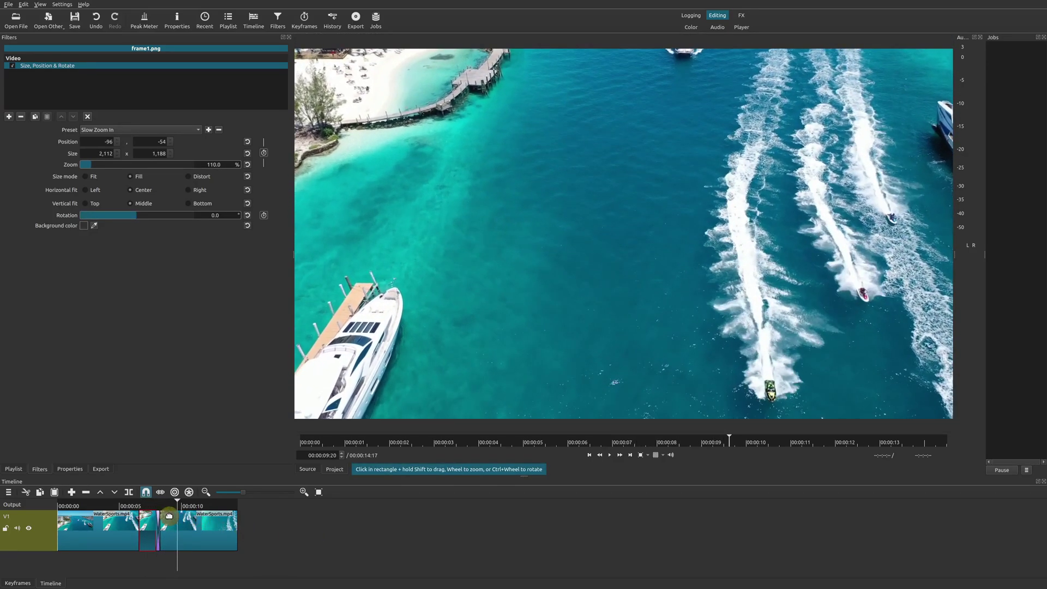
left_click(143, 500)
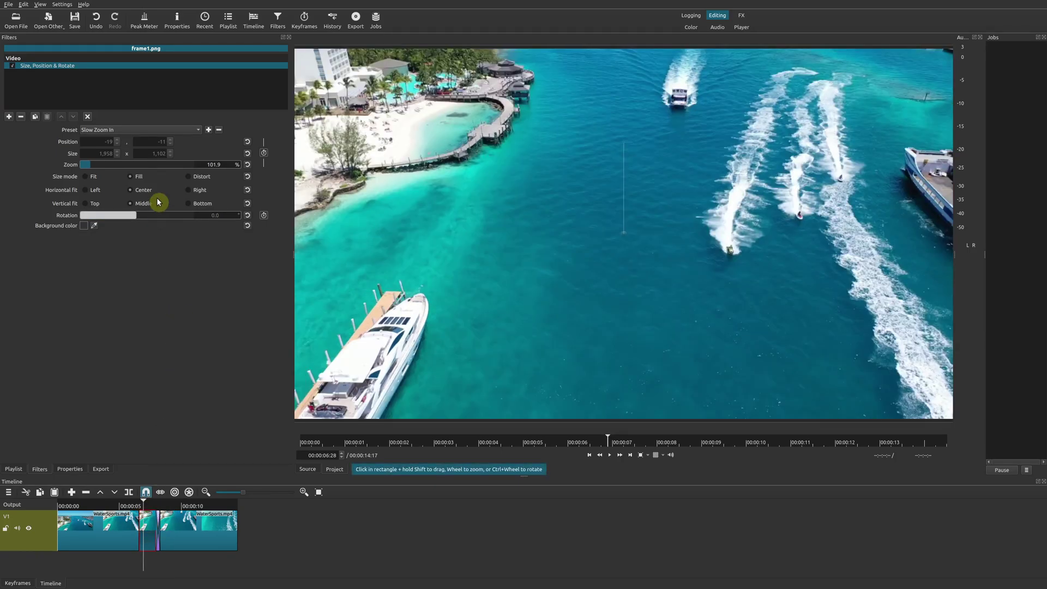
Switch to the Shake 1 Second - Scaled preset and preview playback from 00:00:05:17.
left_click(185, 130)
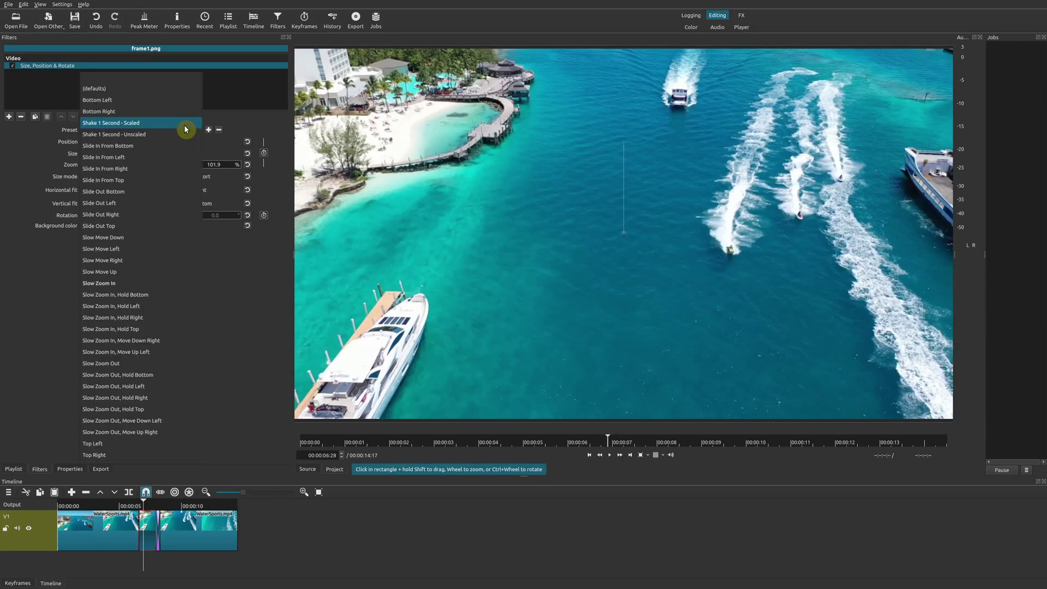
left_click(168, 126)
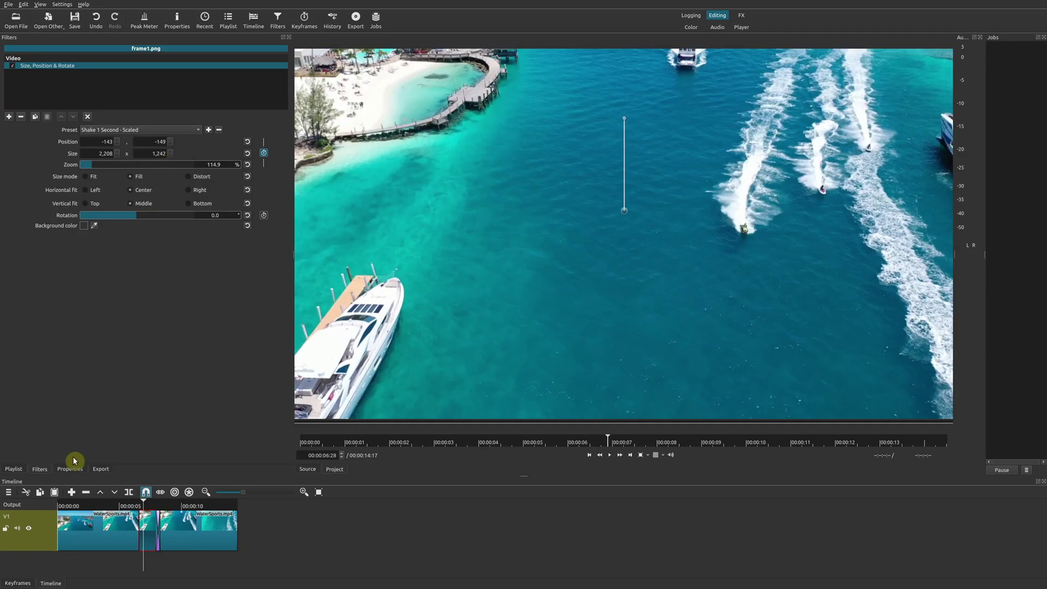
left_click(51, 544)
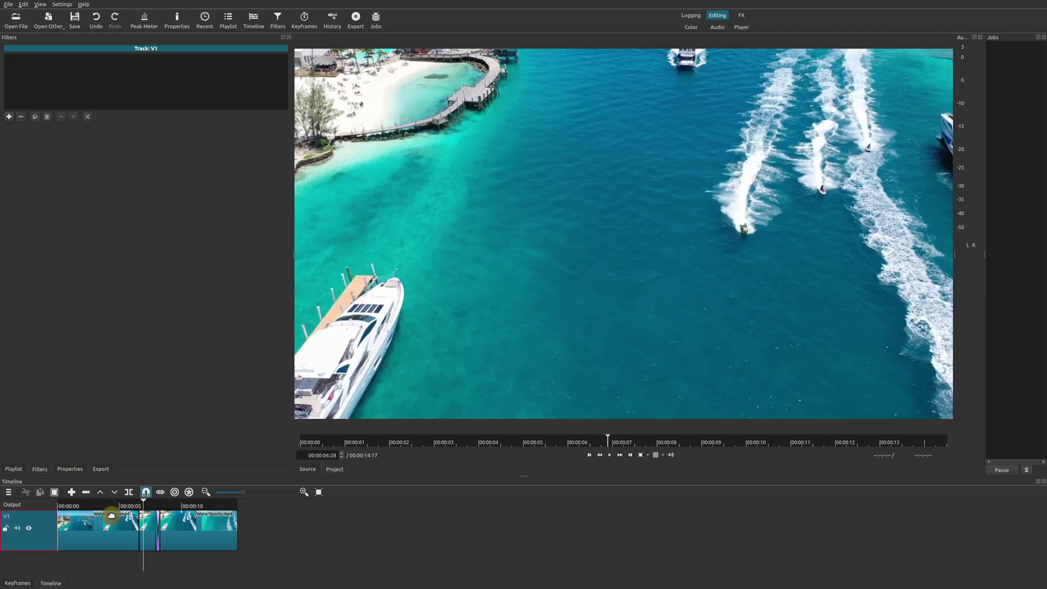
left_click(127, 504)
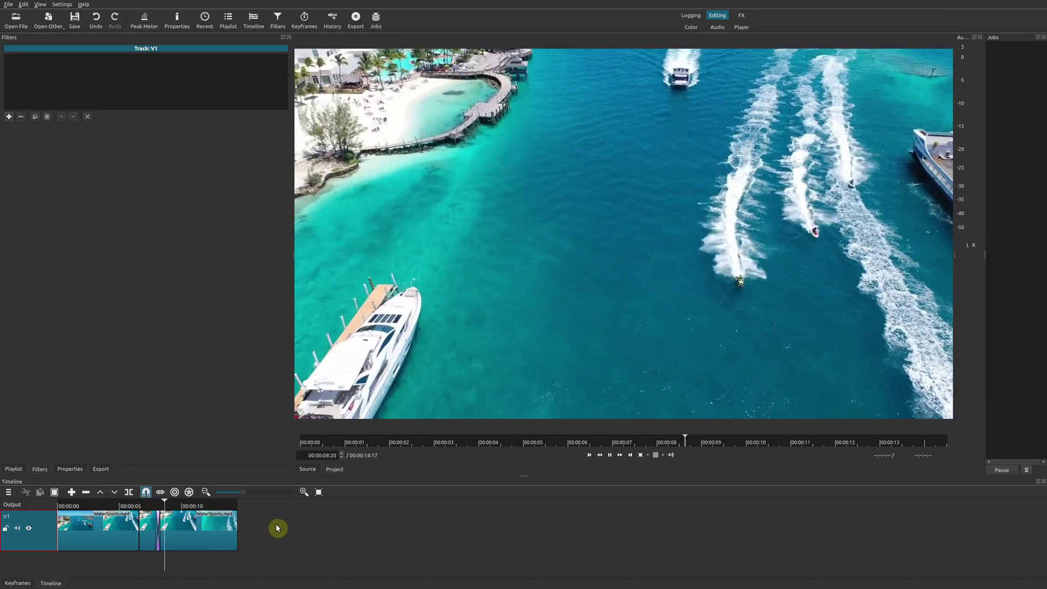
key("space")
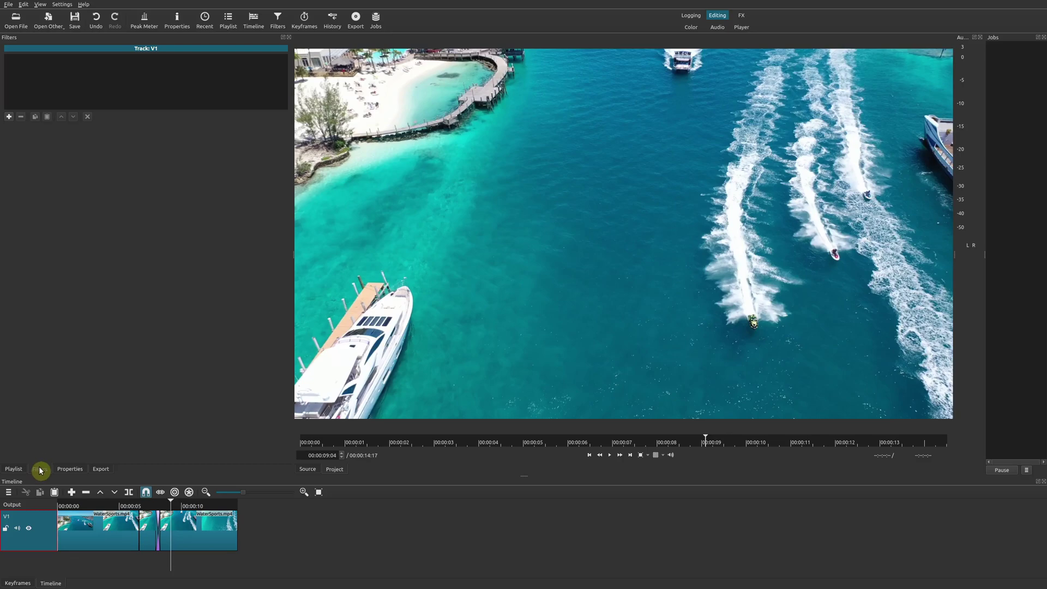
left_click(151, 507)
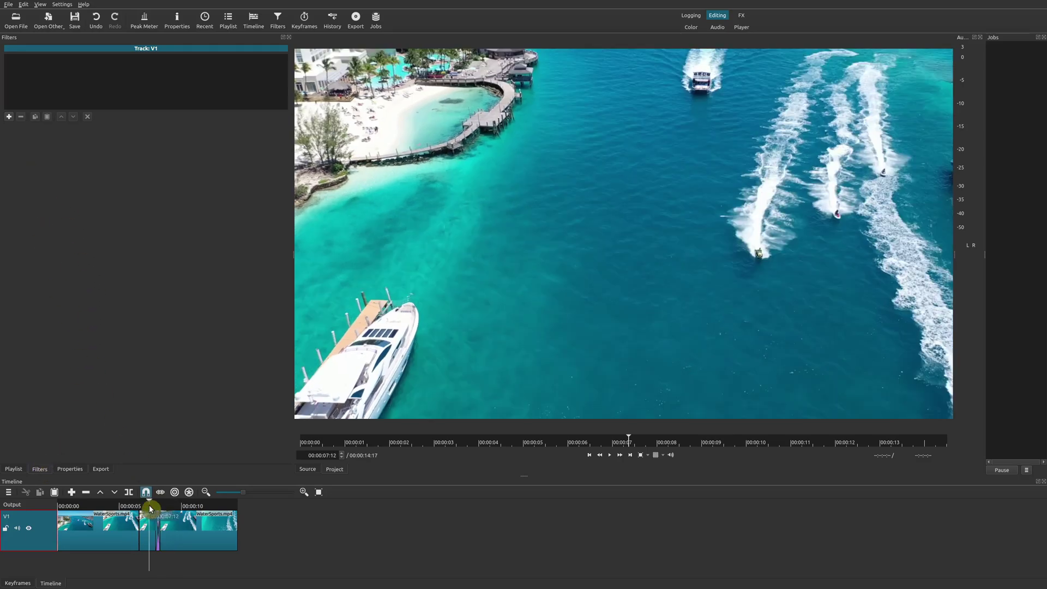
left_click(146, 531)
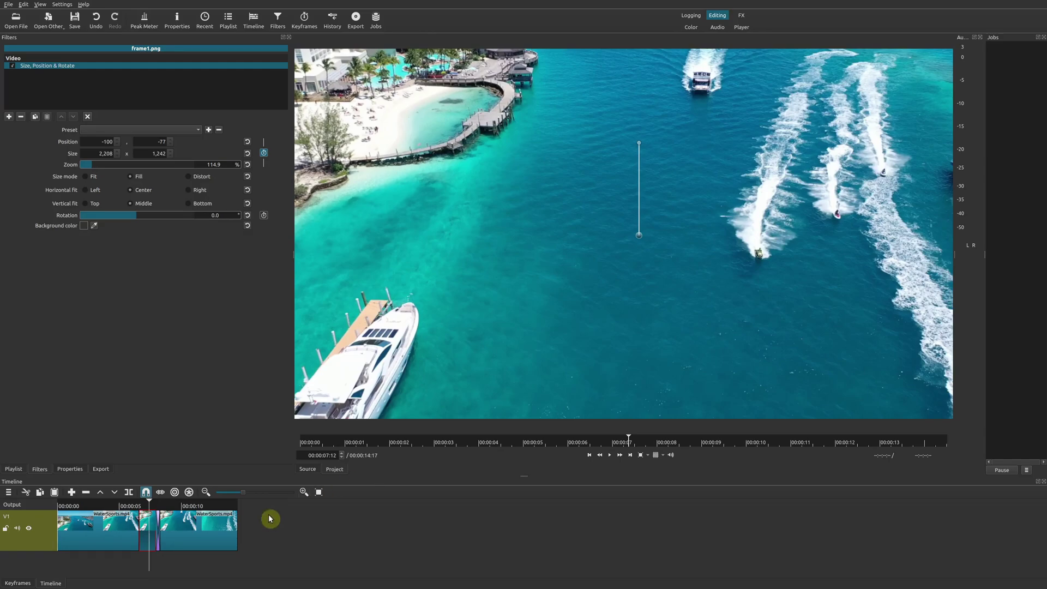
left_click_drag(223, 521, 222, 521)
left_click(112, 506)
left_click(49, 548)
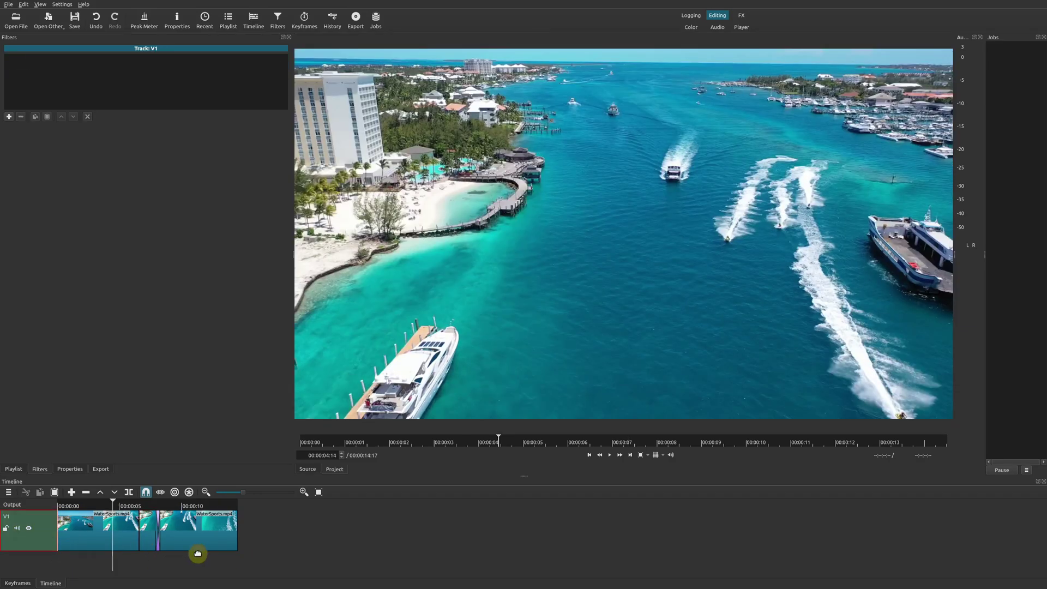
key("space")
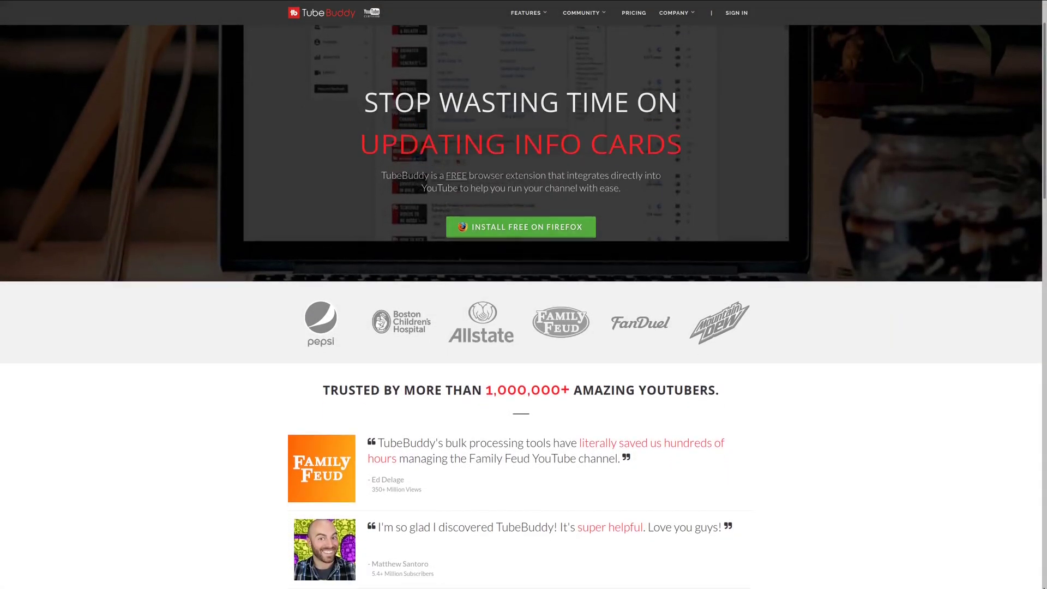
Scroll the TubeBuddy homepage past the testimonials to the Work Within YouTube section.
scroll(523, 305, "down", 3)
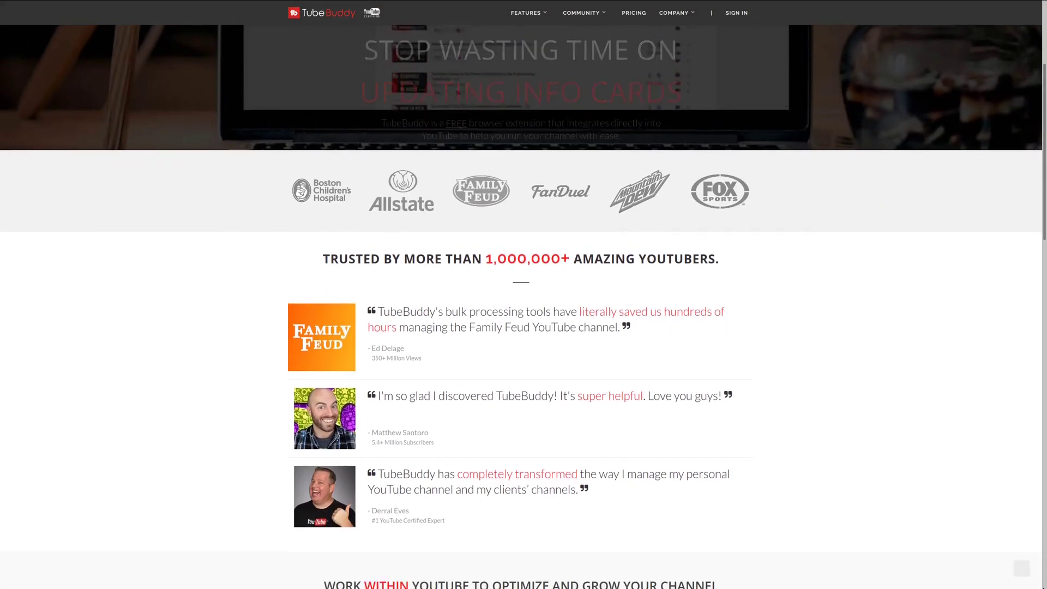
scroll(523, 305, "down", 3)
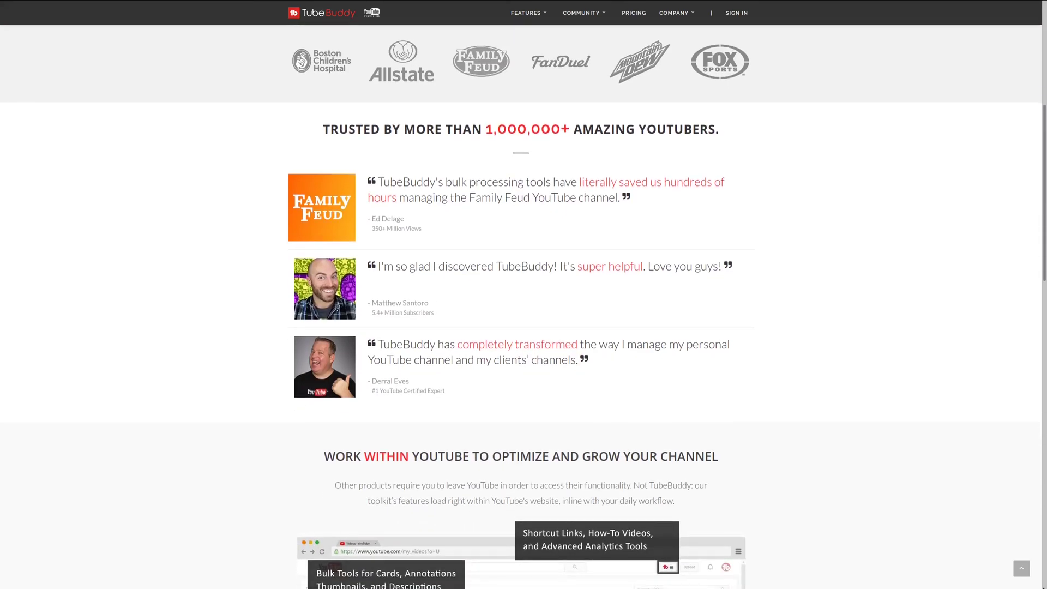
scroll(524, 306, "down", 2)
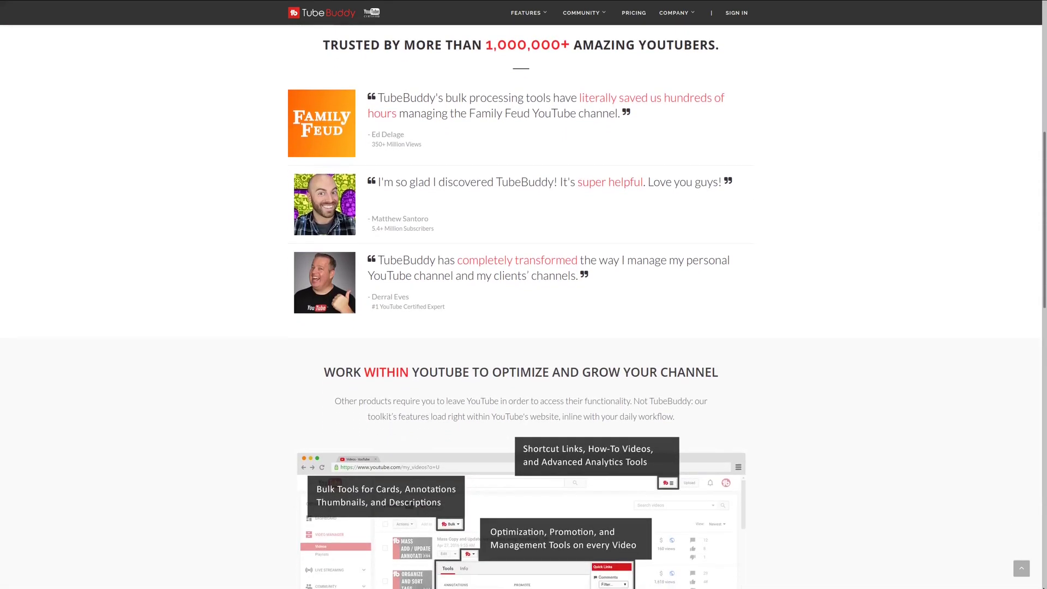
scroll(524, 306, "down", 3)
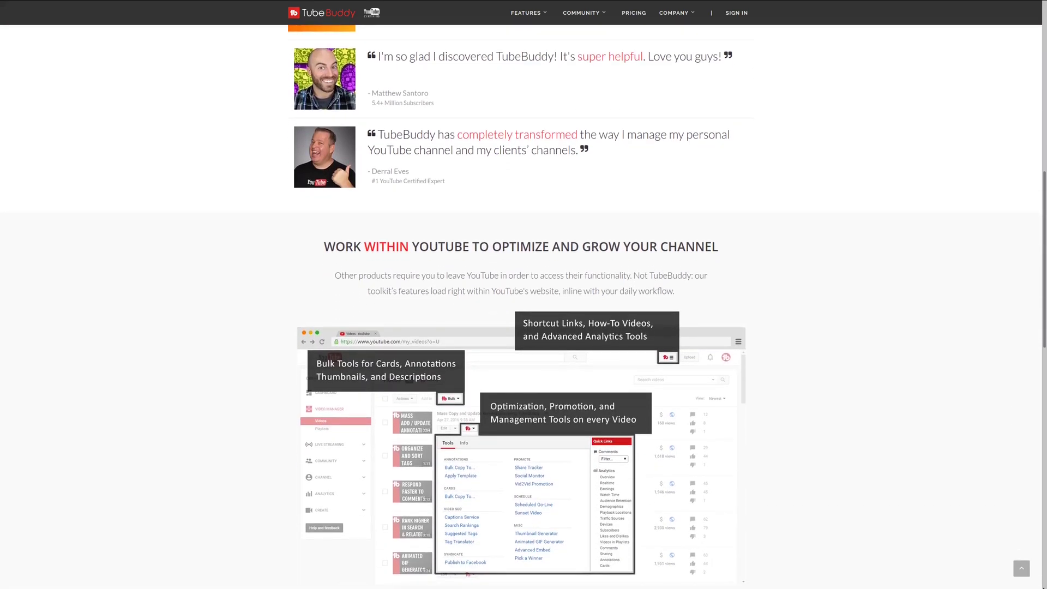